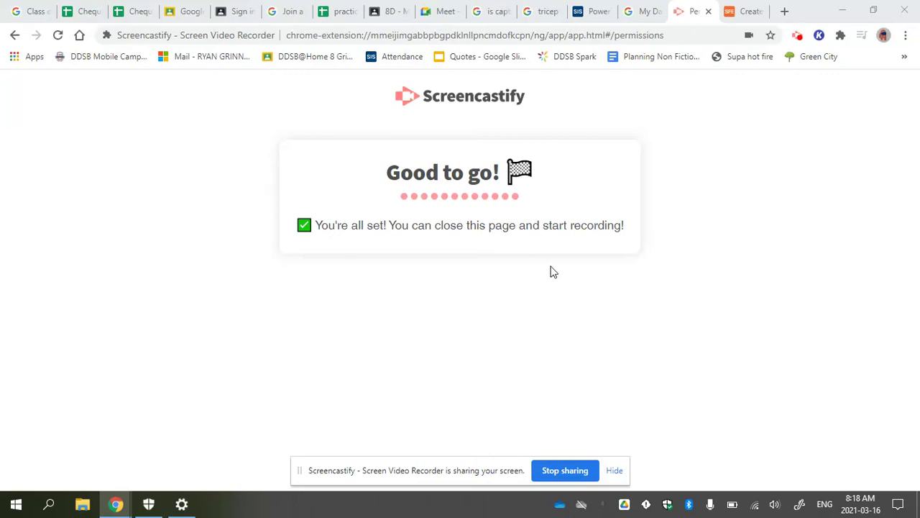
Step: Open the Create a Budget in Google Sheets lesson from the Test class on the Applied Digital Skills dashboard
click(638, 13)
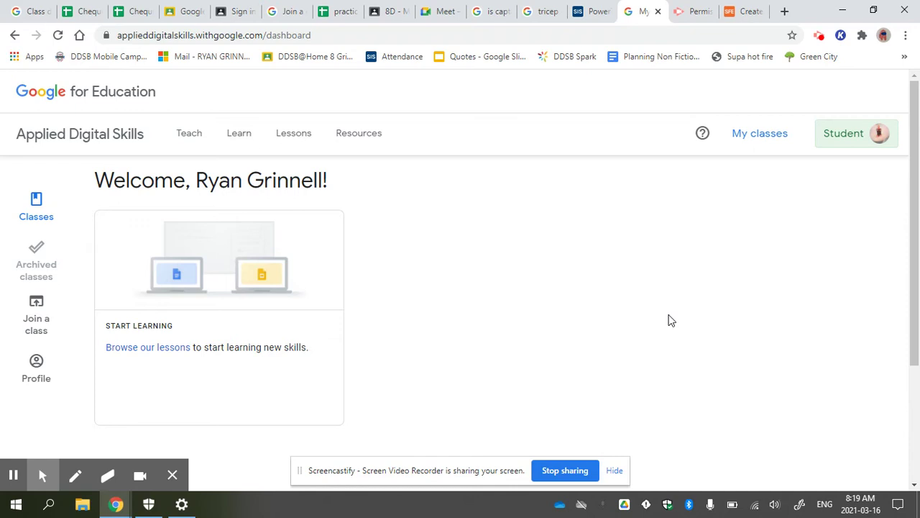
scroll(668, 320, down, 2)
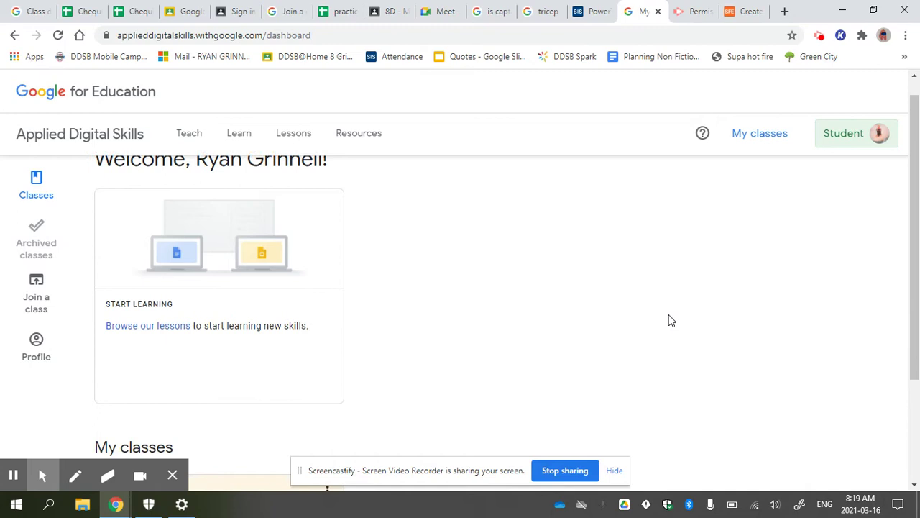
scroll(668, 320, down, 2)
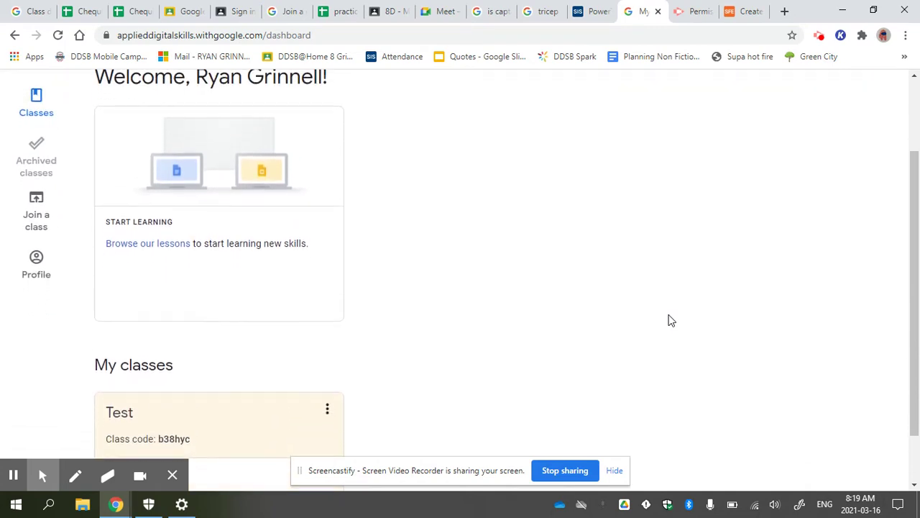
scroll(668, 320, down, 1)
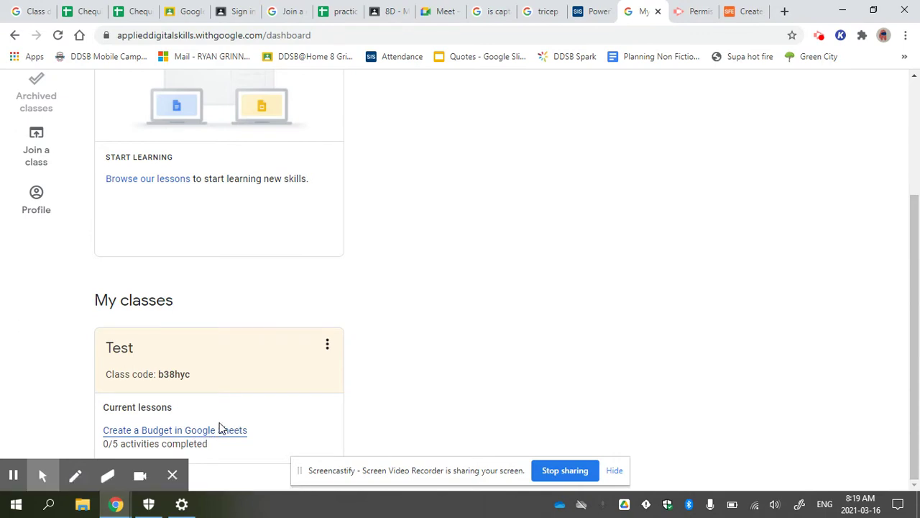
scroll(509, 232, up, 3)
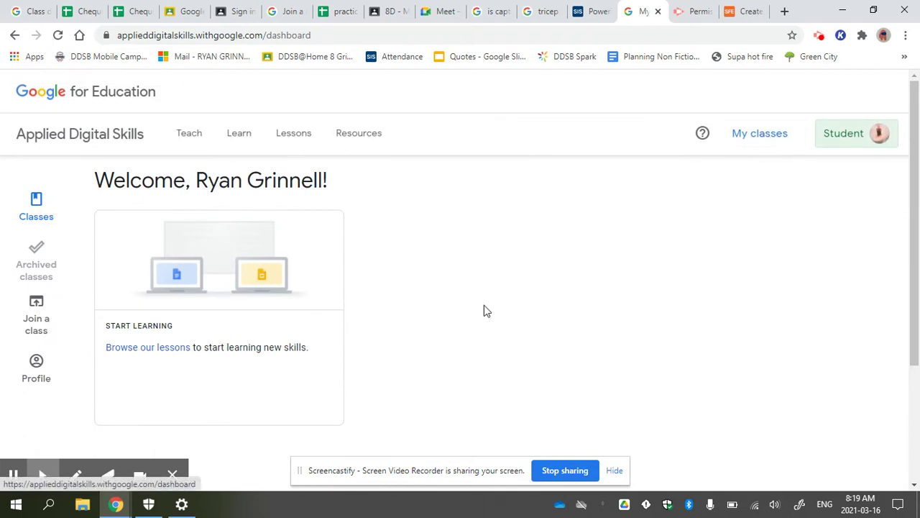
scroll(483, 311, down, 1)
scroll(484, 310, down, 2)
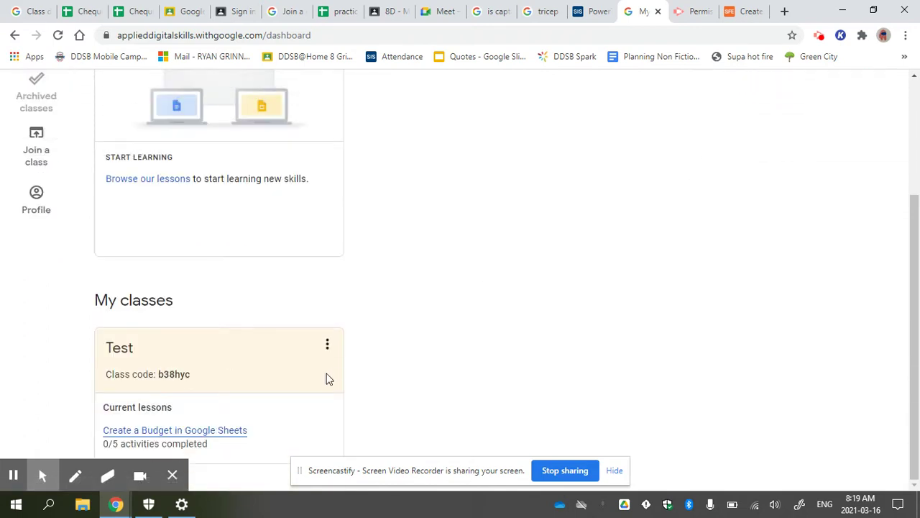
scroll(471, 322, up, 3)
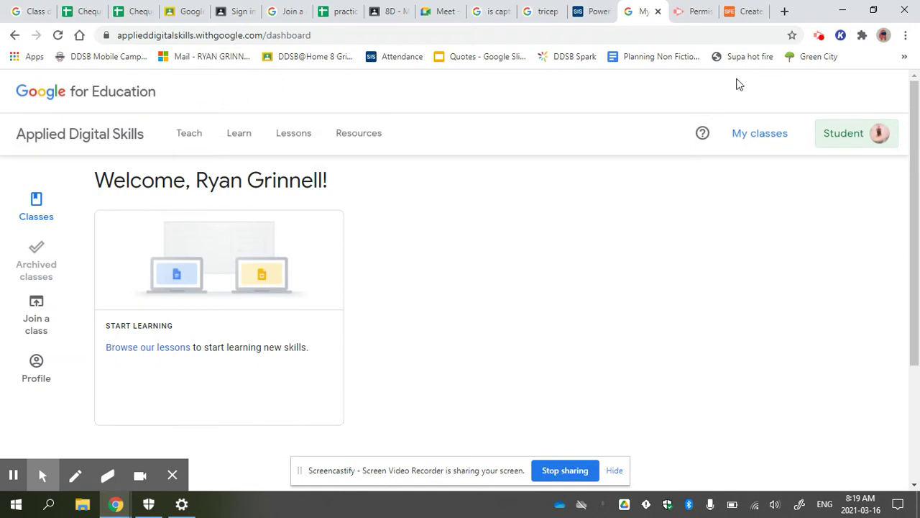
click(762, 143)
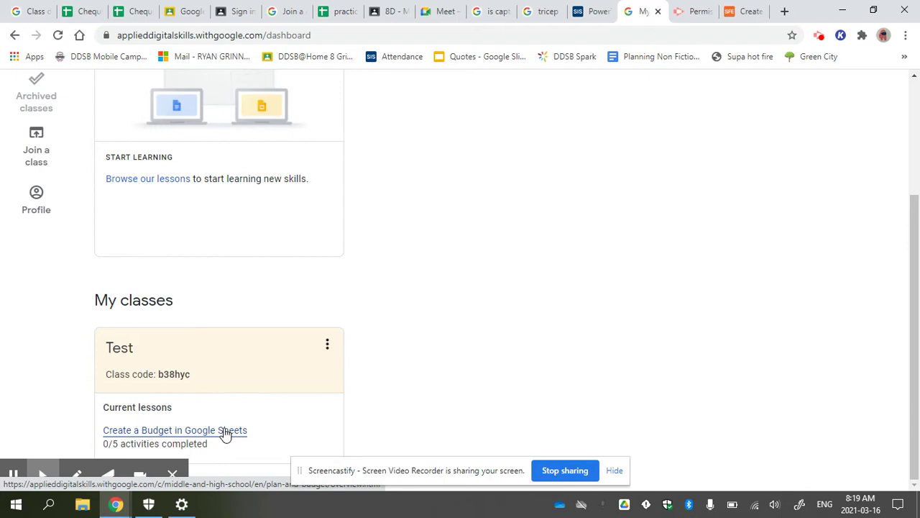
click(225, 431)
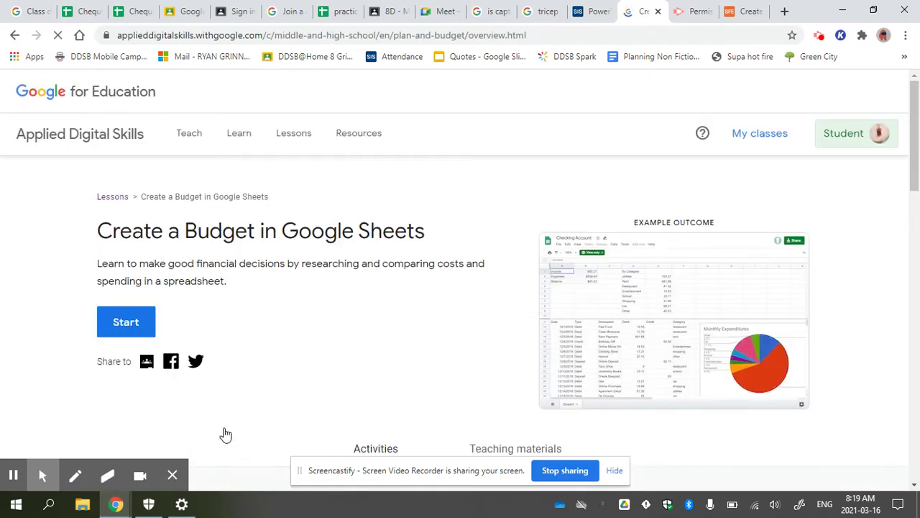
Step: Expand lesson 2, Develop a Budget, and open its first activity, Develop a Budget
scroll(345, 337, down, 6)
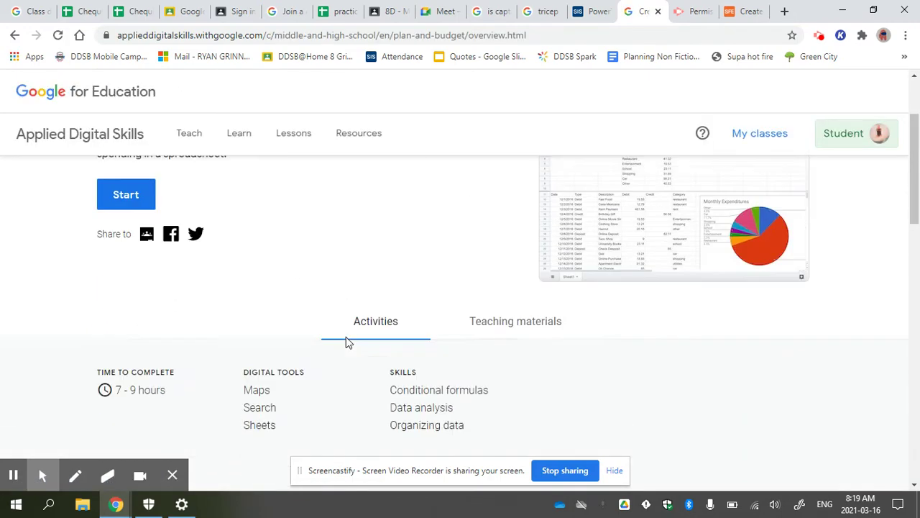
scroll(347, 342, down, 3)
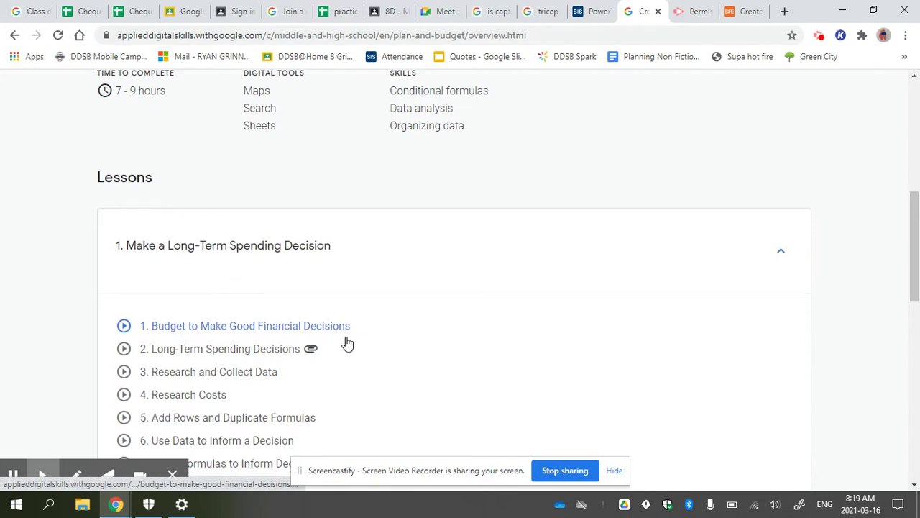
scroll(346, 336, down, 2)
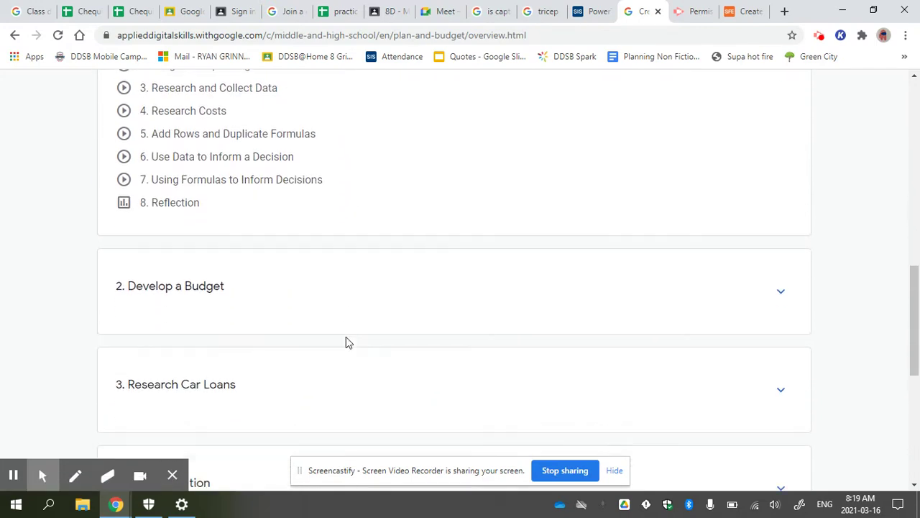
click(202, 279)
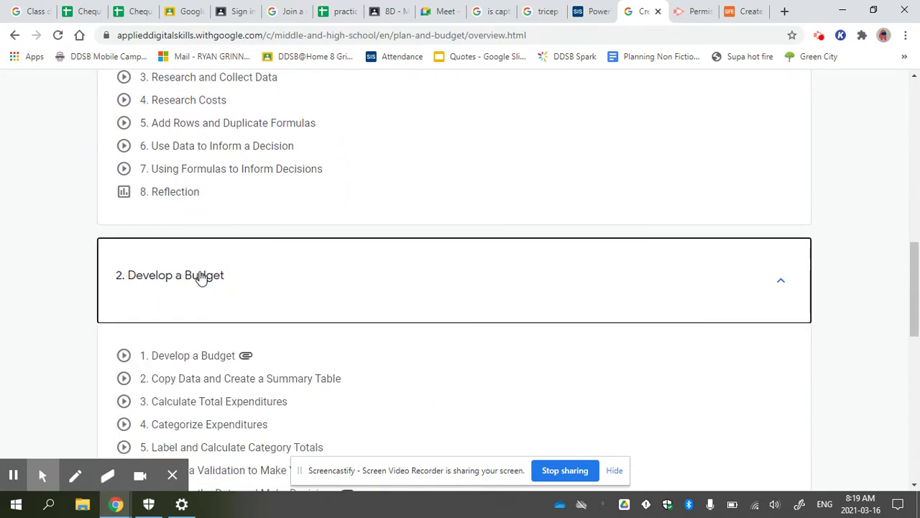
scroll(401, 338, down, 1)
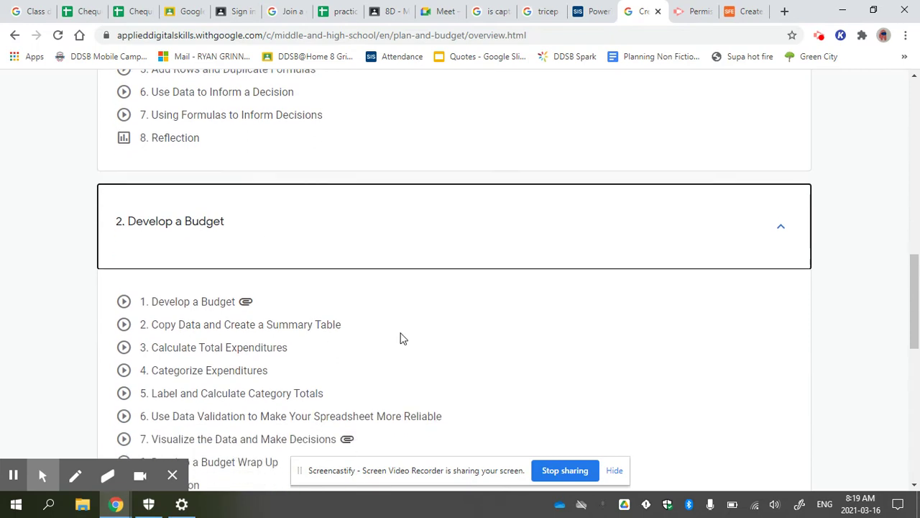
scroll(386, 366, down, 1)
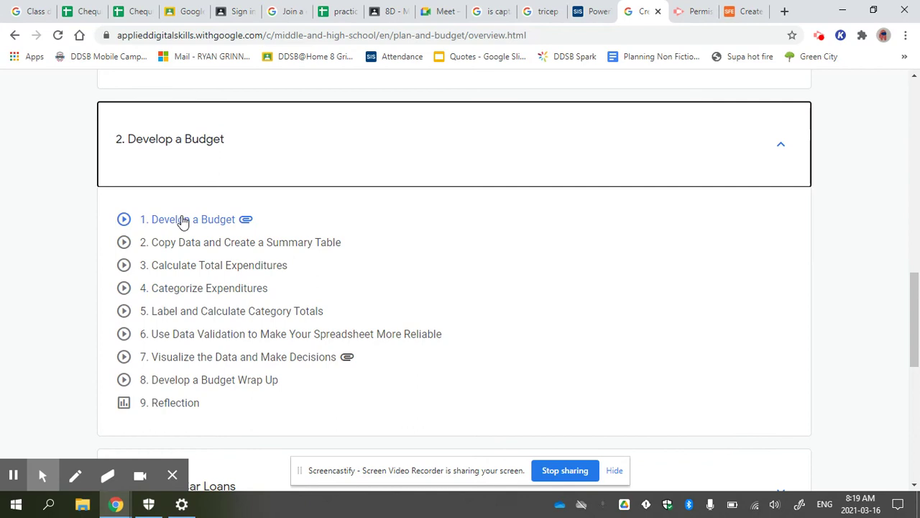
click(184, 223)
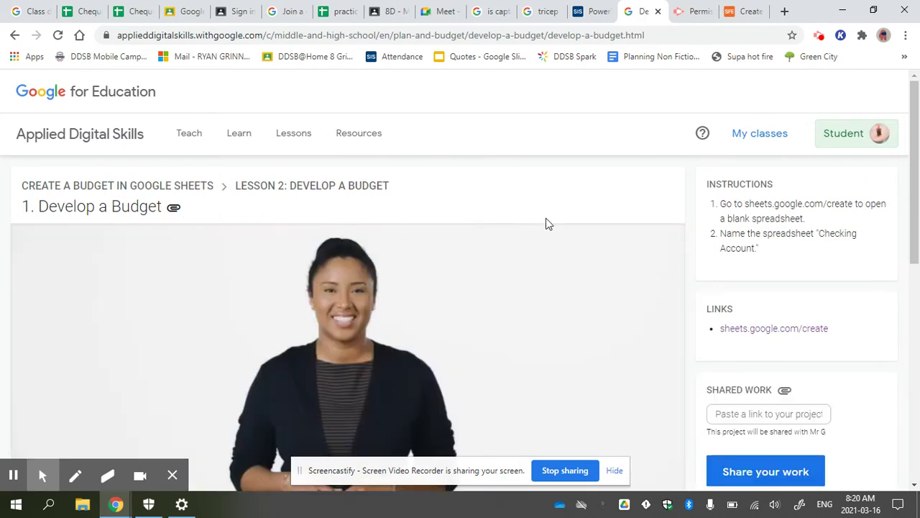
Step: Create a blank spreadsheet through the activity's sheets.google.com/create link
scroll(546, 224, down, 1)
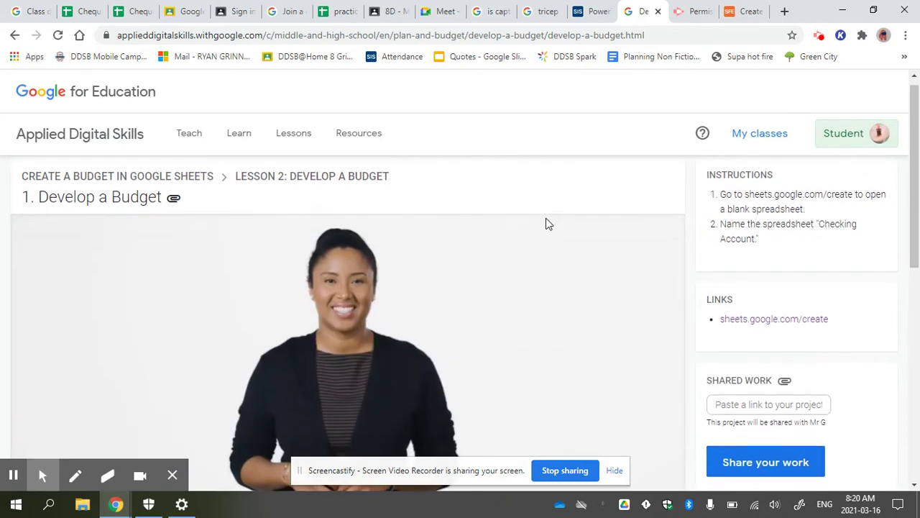
scroll(545, 224, down, 1)
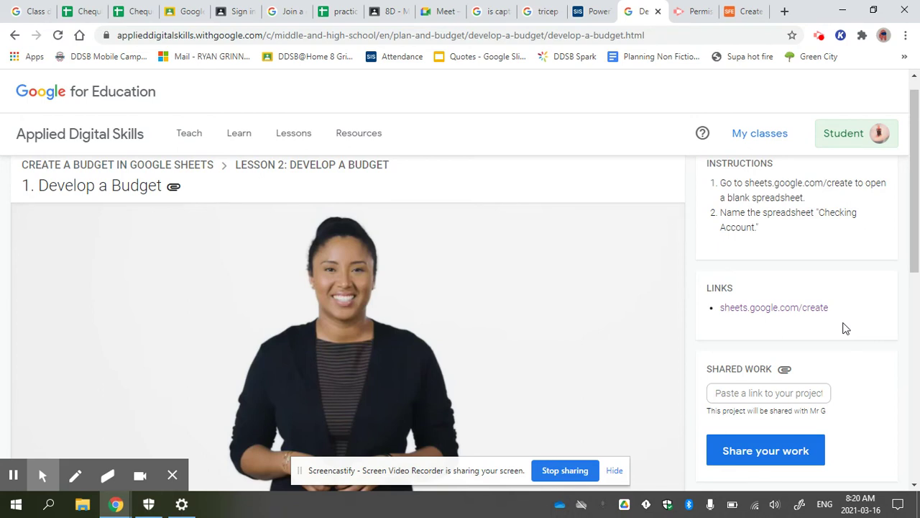
scroll(845, 328, down, 1)
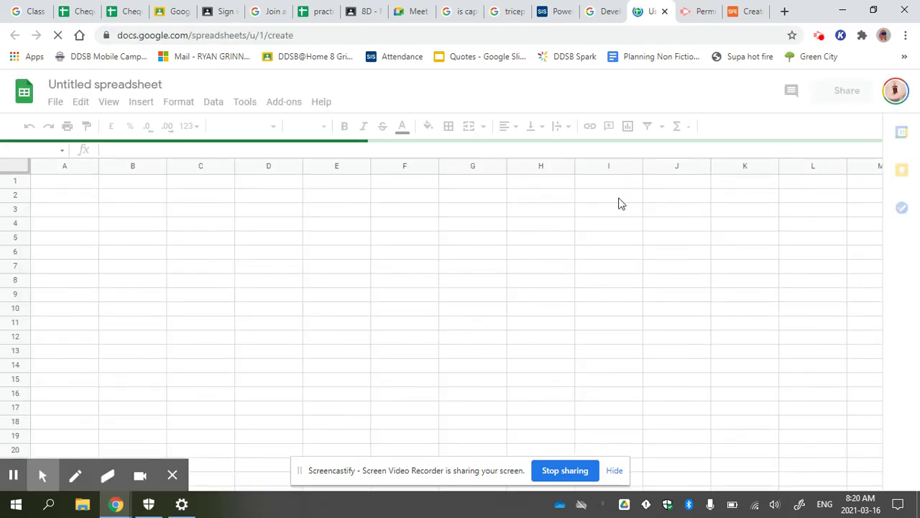
Step: Rename the untitled spreadsheet as Chequing Account
double_click(110, 84)
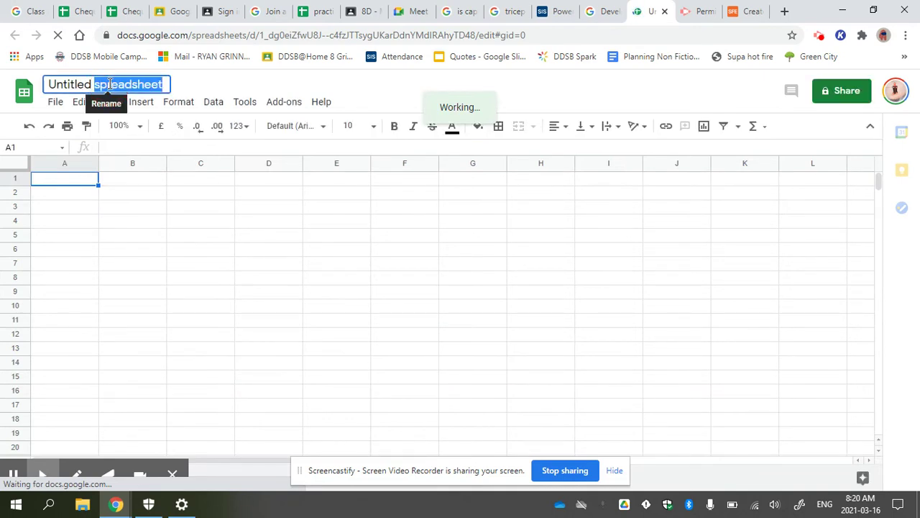
double_click(110, 84)
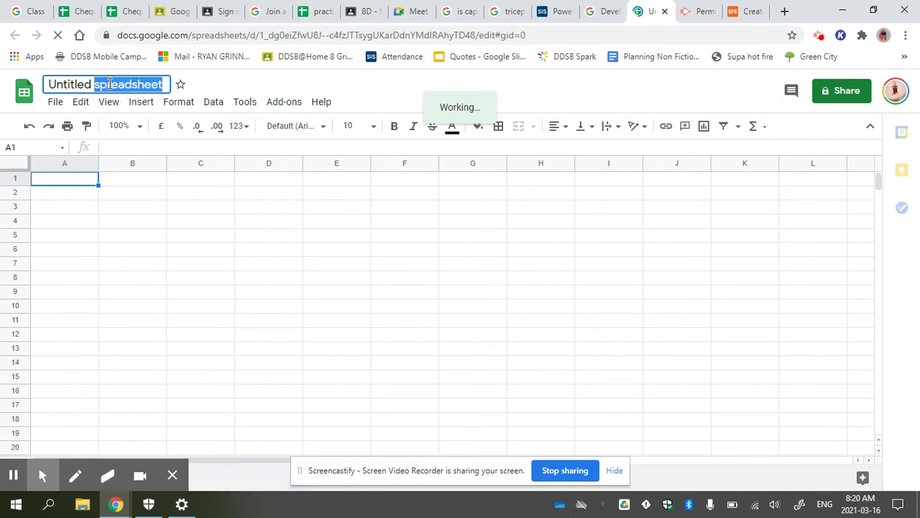
key(BackSpace)
key(BackSpace)
key(BackSpace)
key(BackSpace)
key(BackSpace)
key(BackSpace)
key(BackSpace)
key(BackSpace)
key(BackSpace)
key(BackSpace)
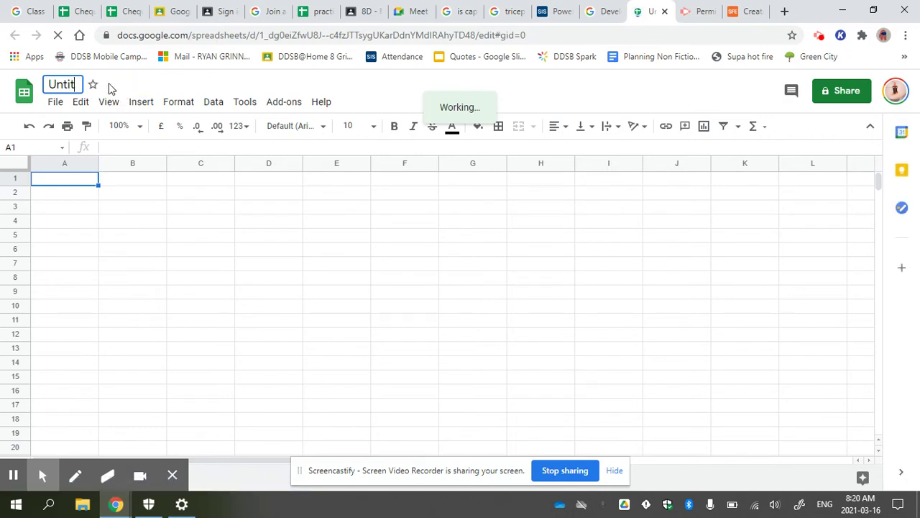
text(Chequing)
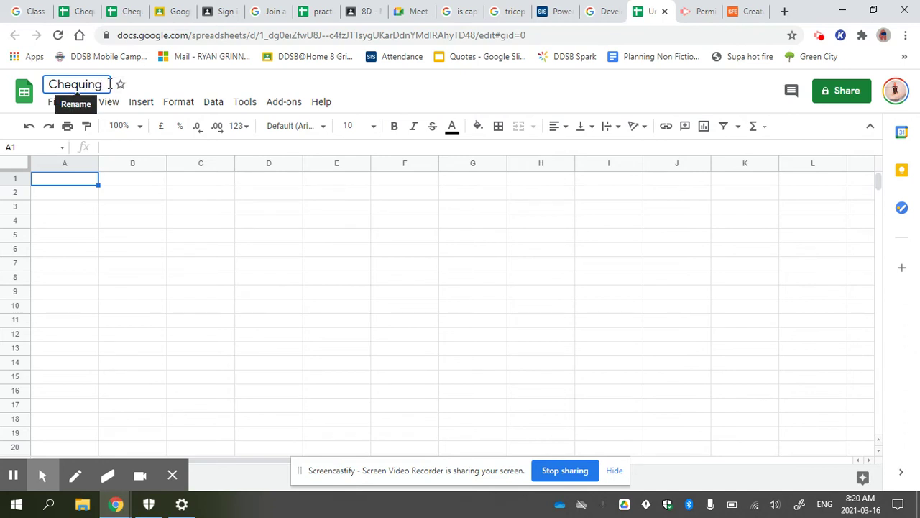
text( Account)
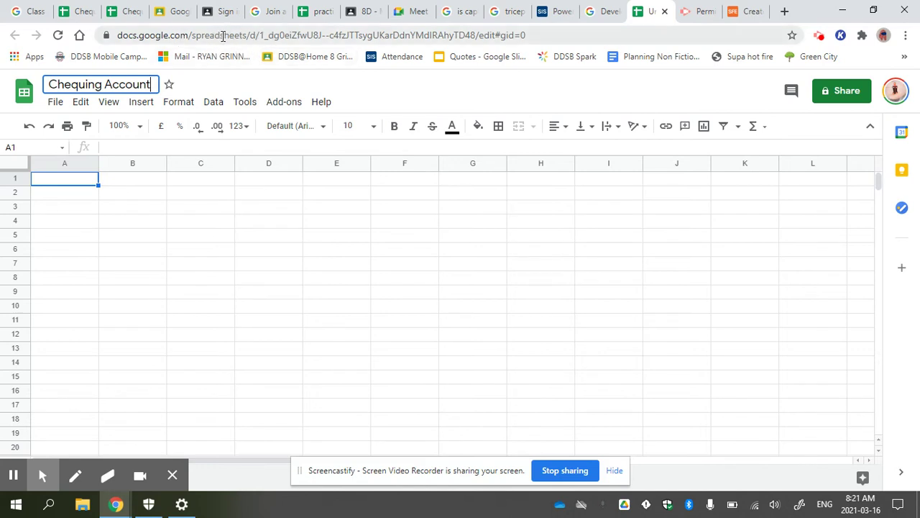
Step: Copy the Chequing Account spreadsheet's web address and share it as the work for the Develop a Budget activity
click(199, 36)
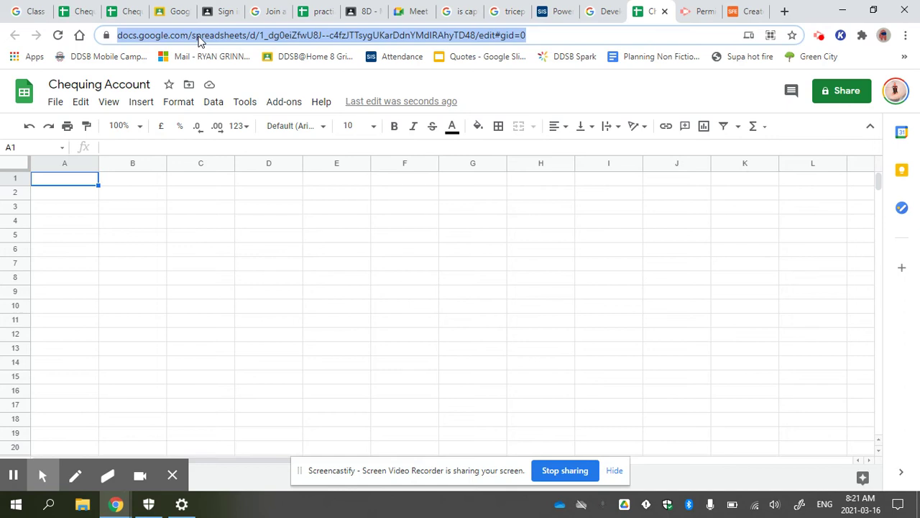
click(601, 10)
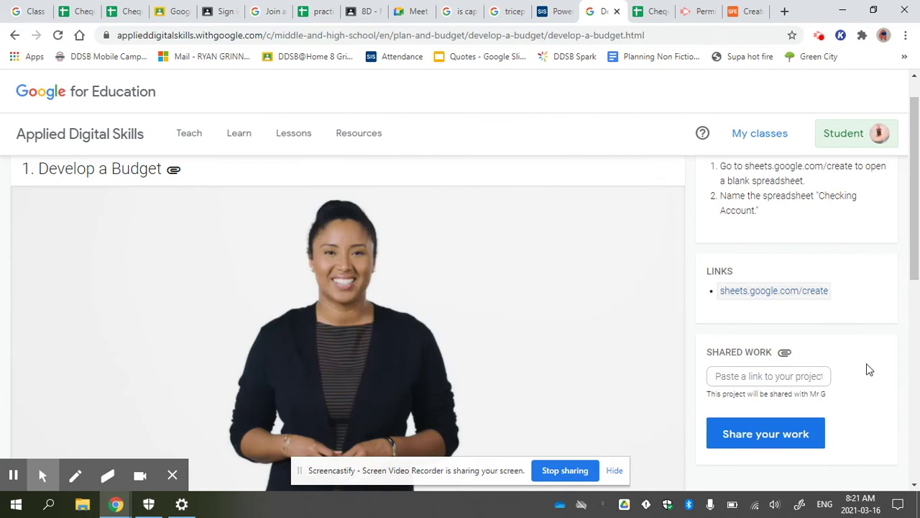
scroll(870, 369, down, 1)
click(744, 326)
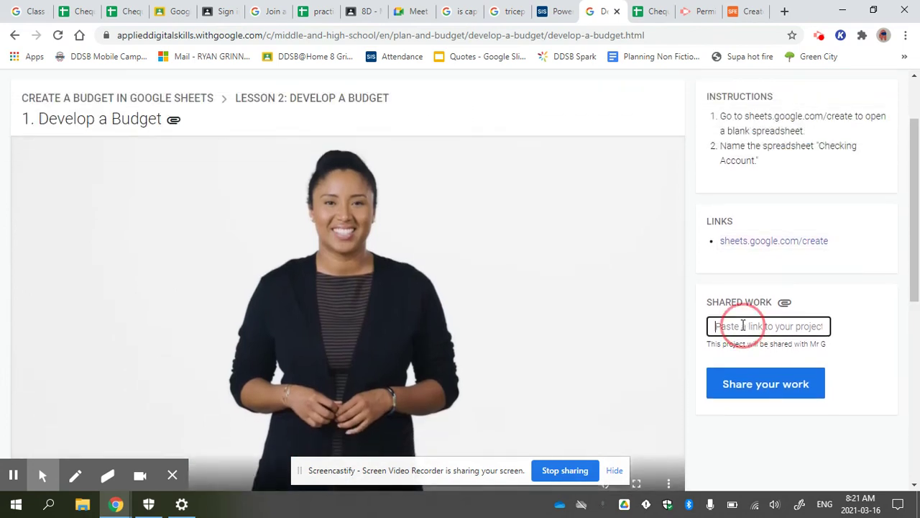
key(ctrl+v)
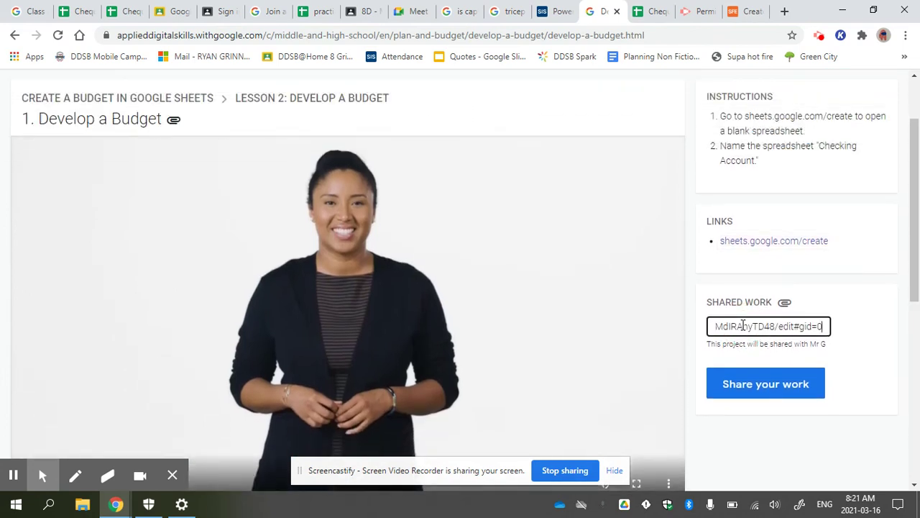
click(755, 384)
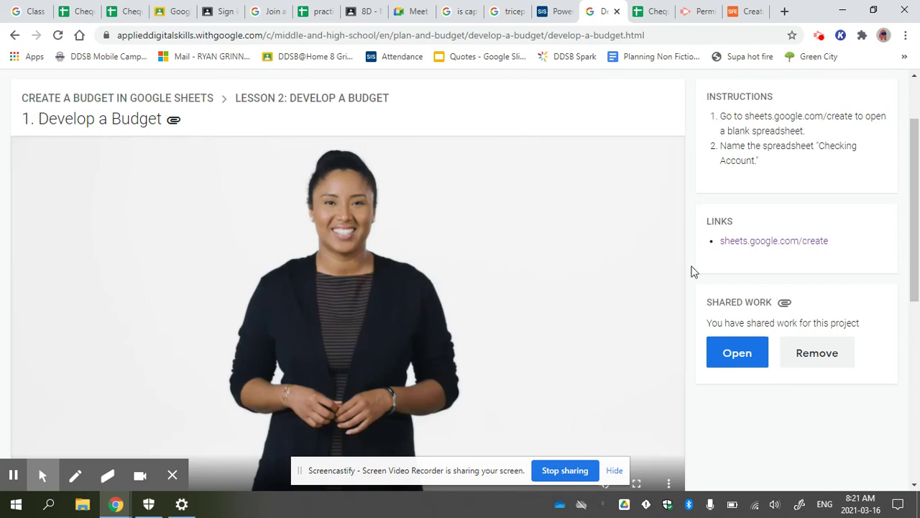
Step: Look over the Chequing Account spreadsheet, the activity's shared work and the navigation below its video
click(655, 12)
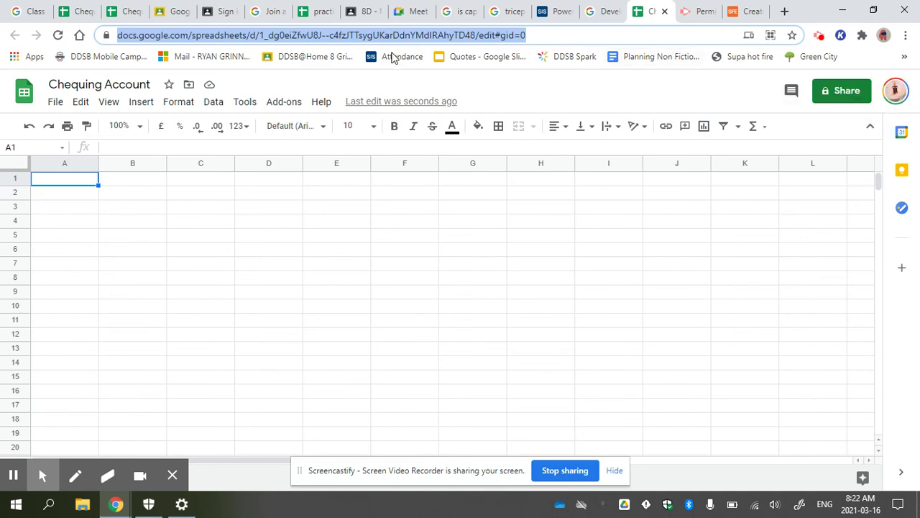
click(615, 11)
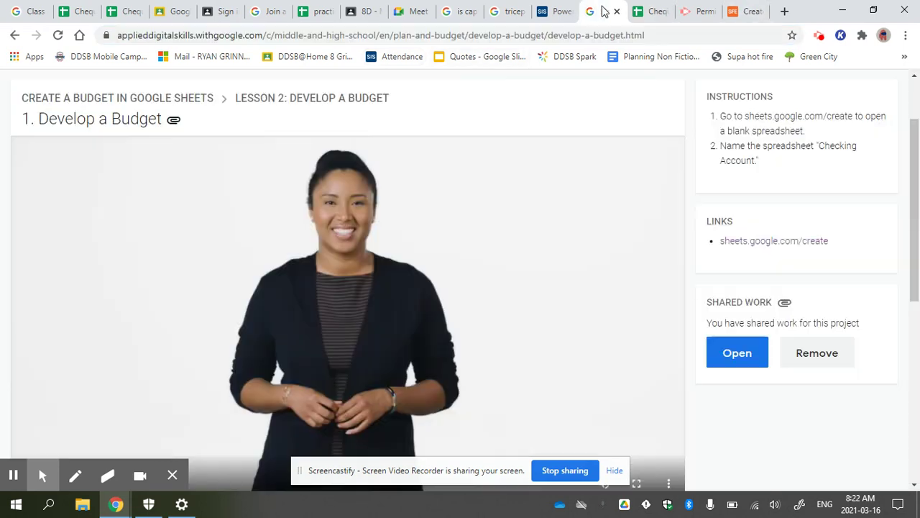
scroll(586, 259, down, 3)
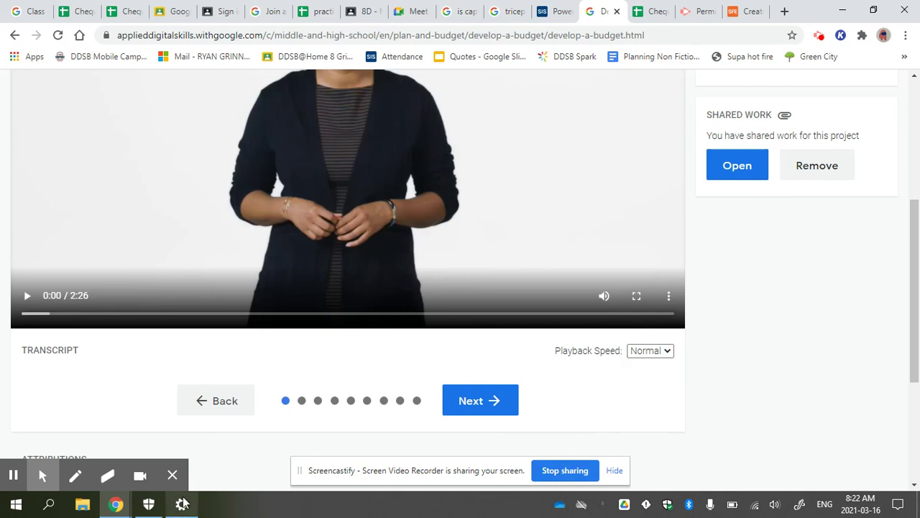
mouse_move(10, 466)
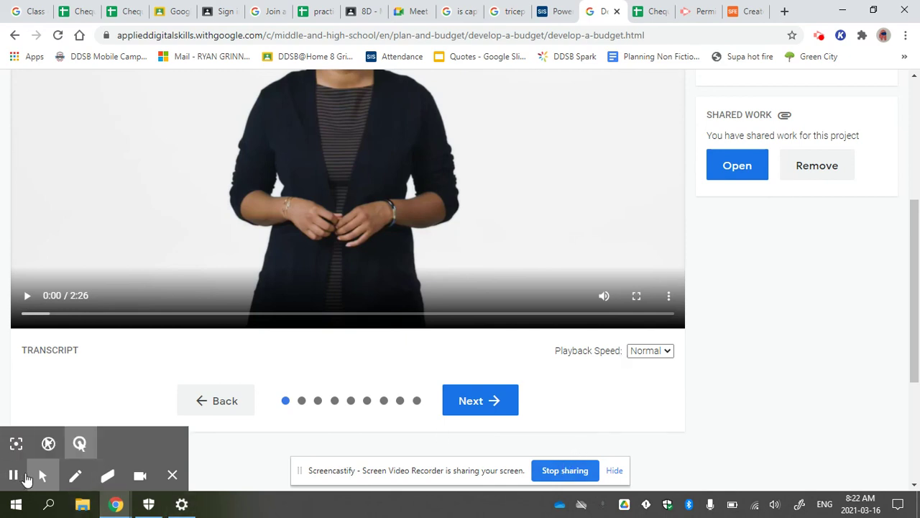